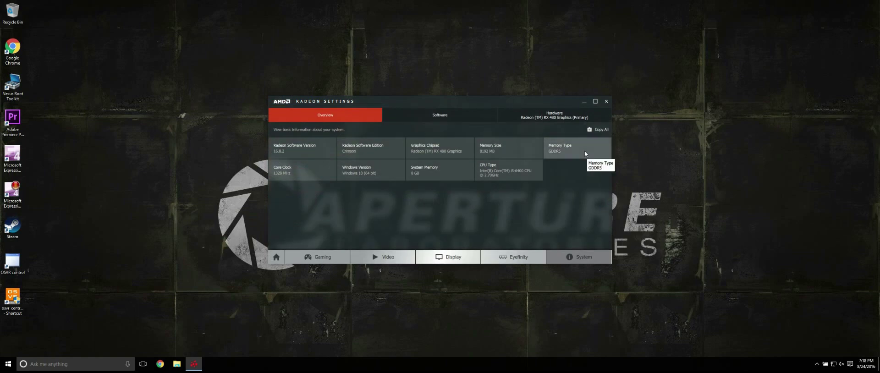
Step: Close the Radeon Settings window and open the Windows Update settings by searching for "update"
left_click(607, 101)
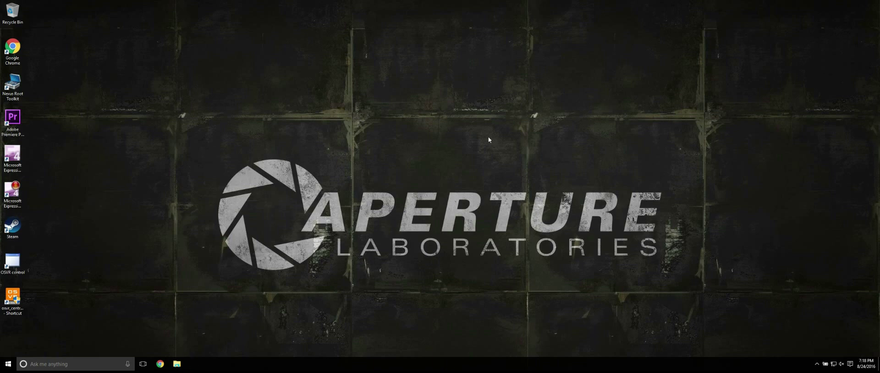
left_click(56, 364)
type("update")
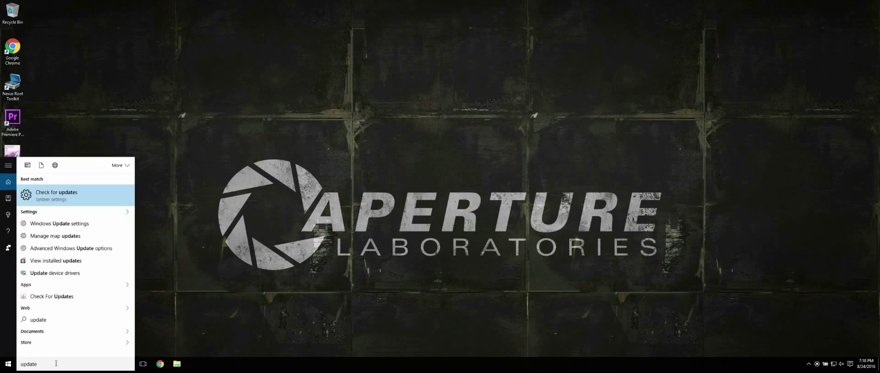
key("Return")
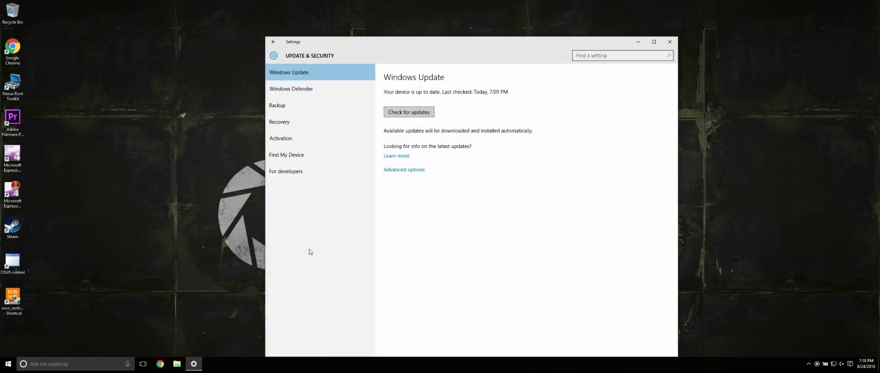
Step: Open the Windows 10 update history page from the Learn more link and download the Anniversary Update installer
left_click(397, 156)
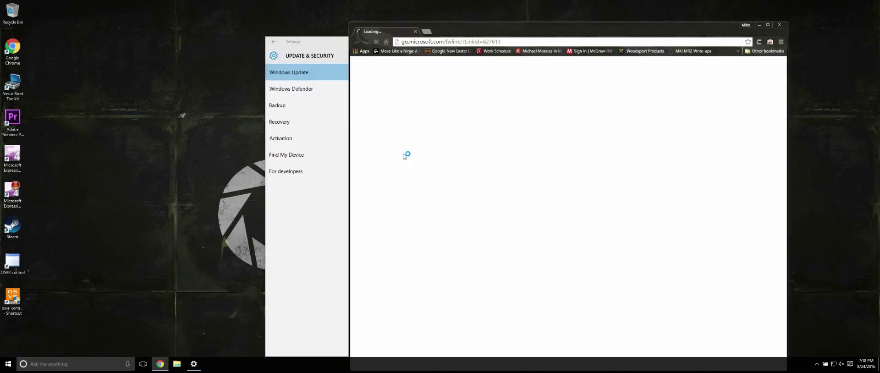
left_click_drag(534, 29, 409, 22)
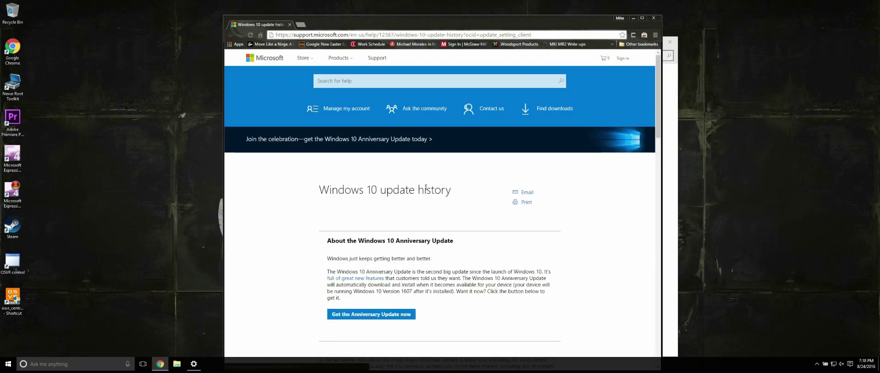
left_click(384, 314)
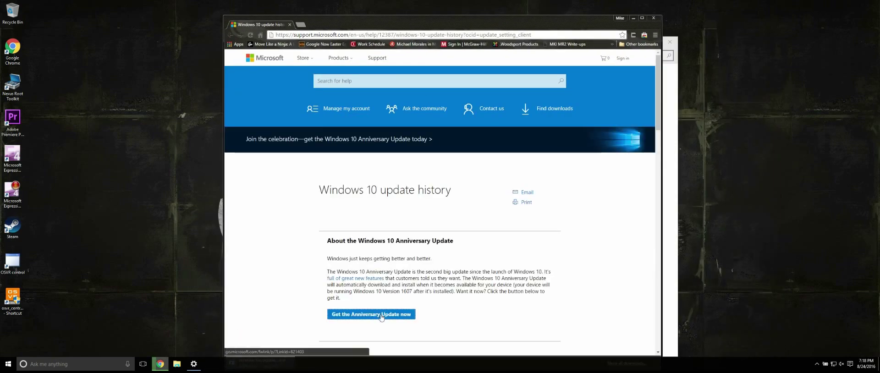
left_click(640, 17)
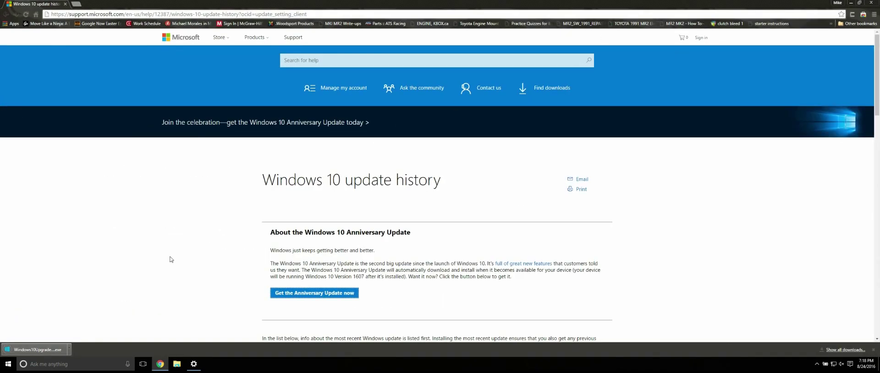
Step: Run the downloaded Windows 10 upgrade file and proceed with the update in the Windows 10 Update Assistant
left_click(35, 350)
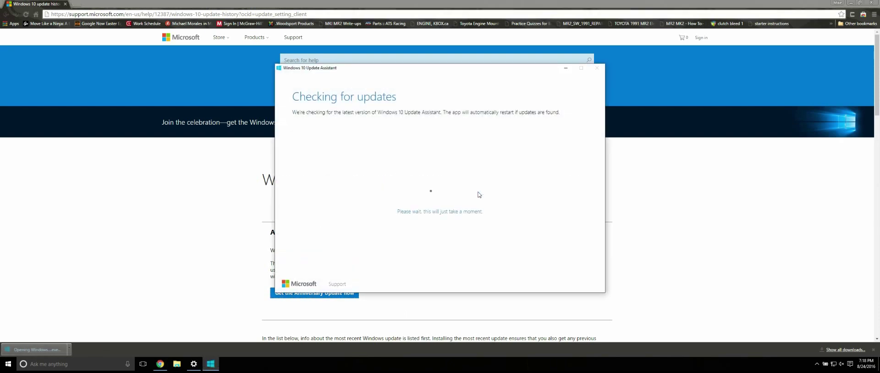
left_click(527, 255)
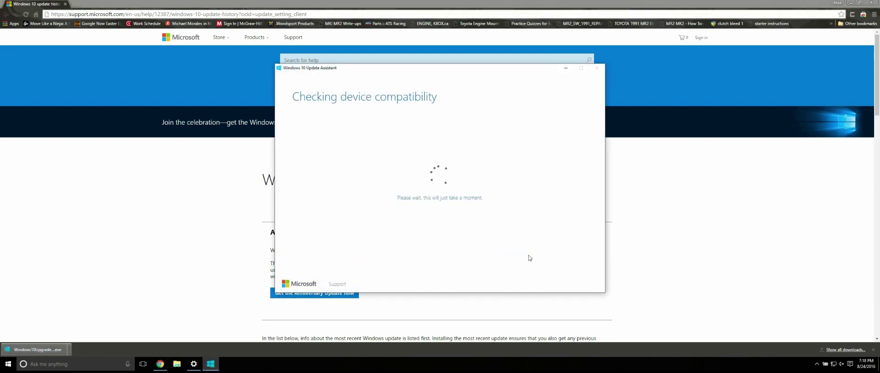
left_click(528, 257)
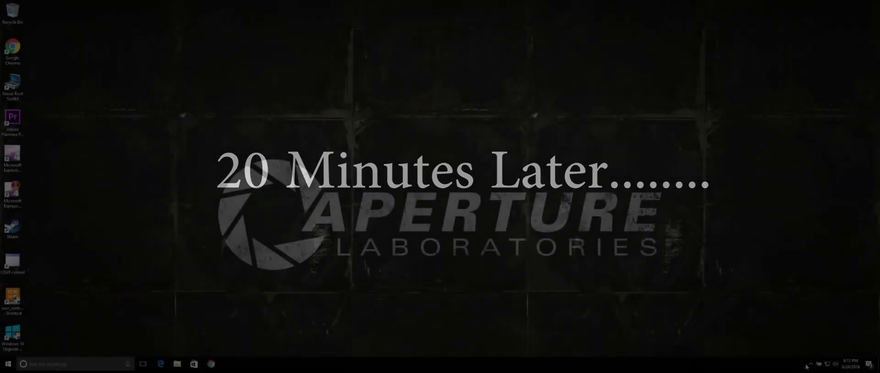
Step: Bring up the Windows 10 Update Assistant from the hidden notification icons to check the update status, and dismiss its window
left_click(811, 364)
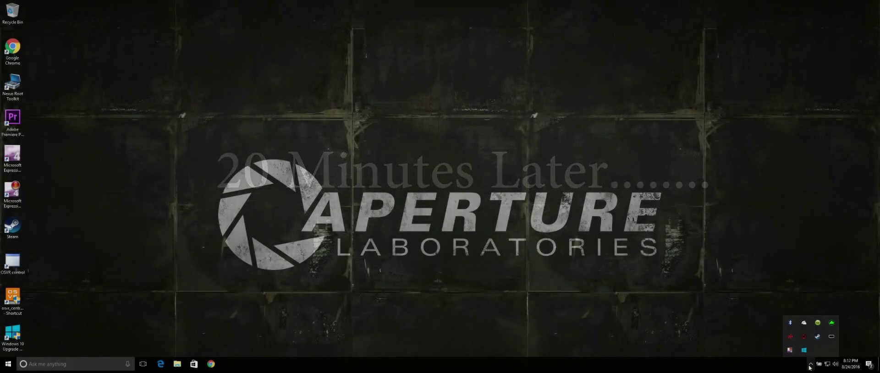
left_click(804, 351)
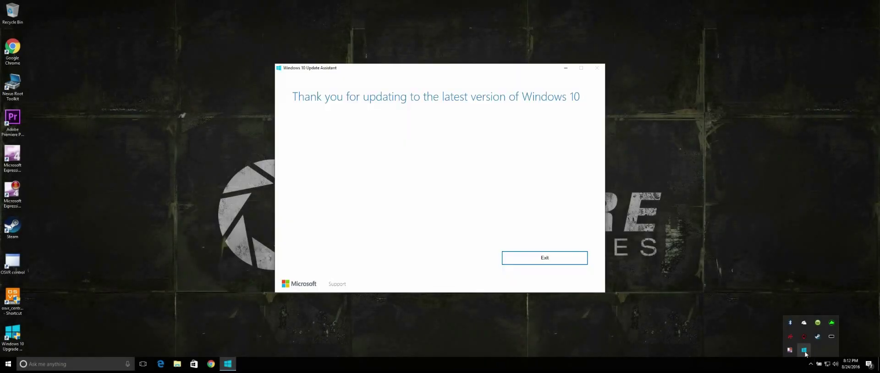
left_click(568, 71)
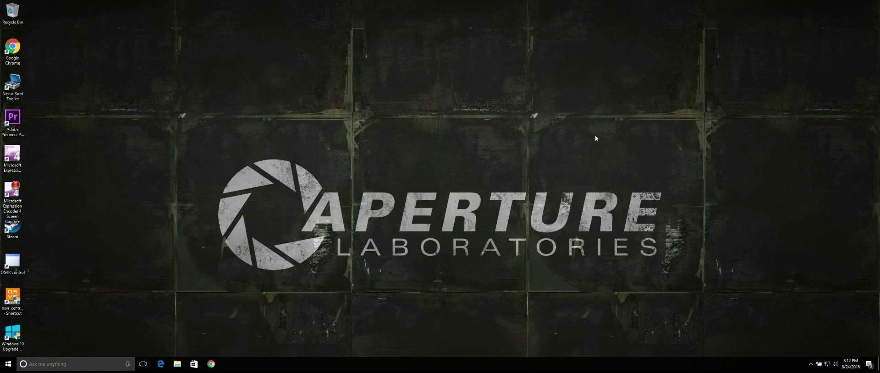
left_click(8, 364)
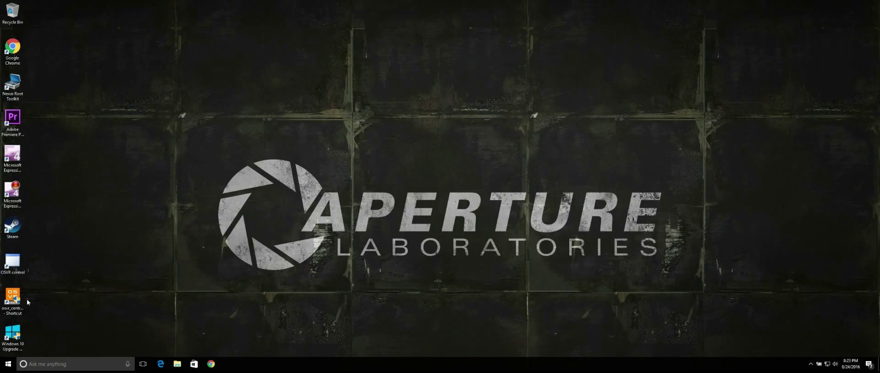
Step: Launch OSVR Central from its desktop shortcut and start the OSVR server from the OSVR tools
left_click(6, 306)
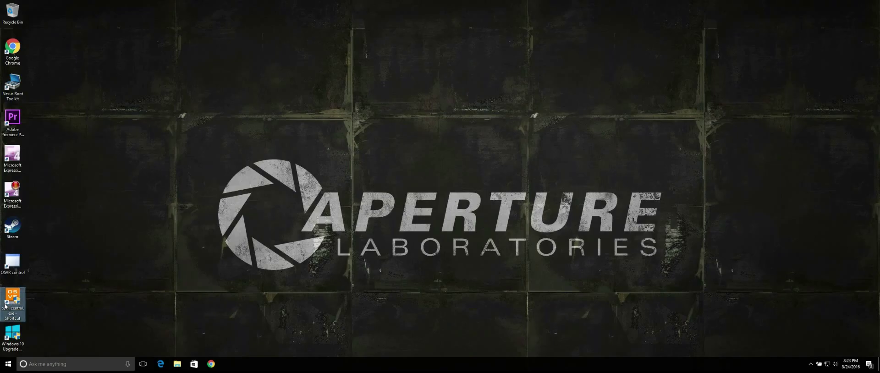
double_click(6, 306)
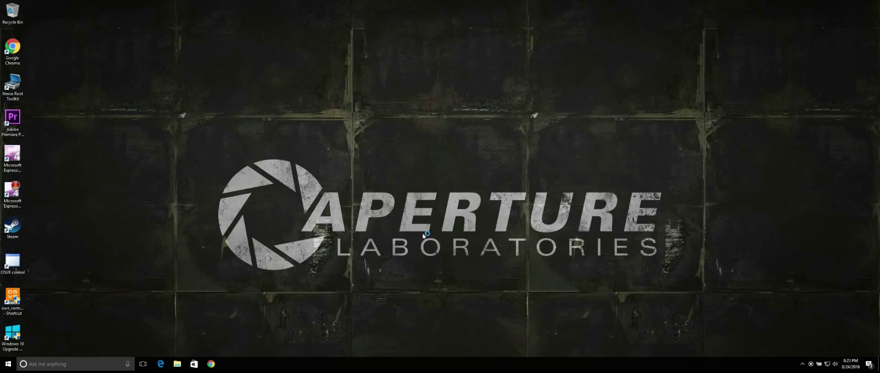
left_click(352, 93)
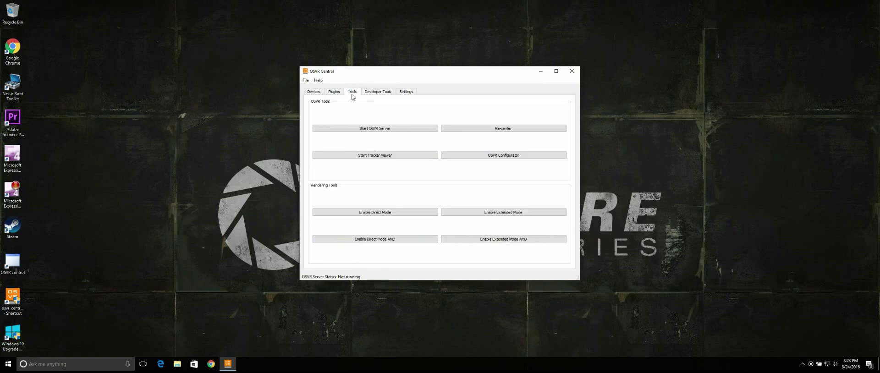
left_click(364, 130)
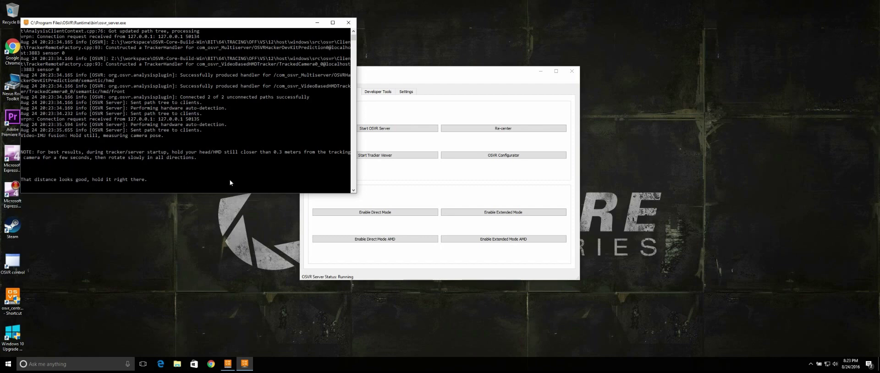
Step: Start the Tracker Viewer, move its console window aside to check head tracking, and close it
left_click(376, 156)
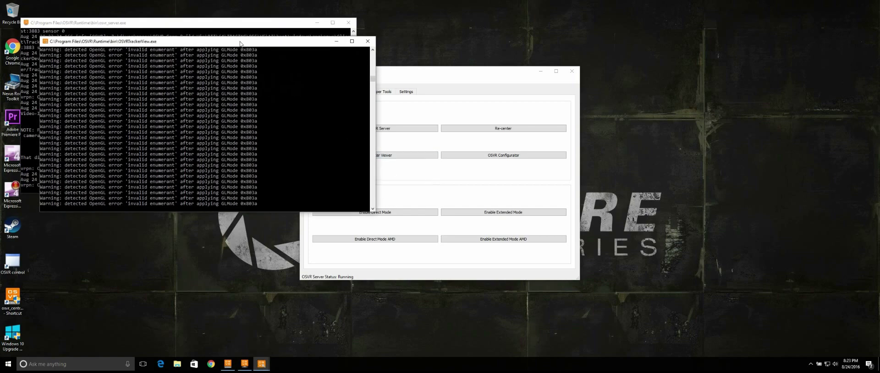
left_click_drag(240, 43, 453, 77)
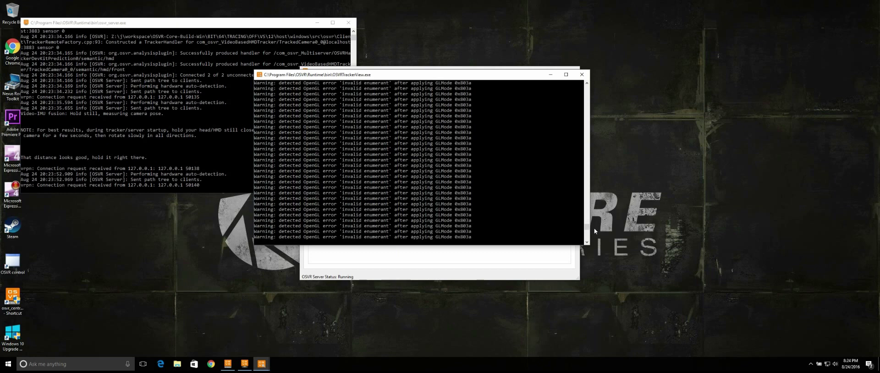
left_click(582, 76)
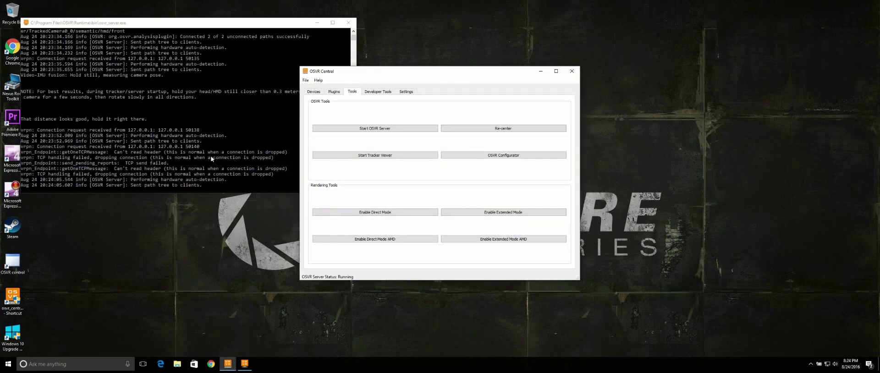
Step: Close the OSVR server console and exit OSVR Central
left_click_drag(378, 73, 462, 64)
left_click(351, 24)
left_click(391, 70)
left_click(397, 79)
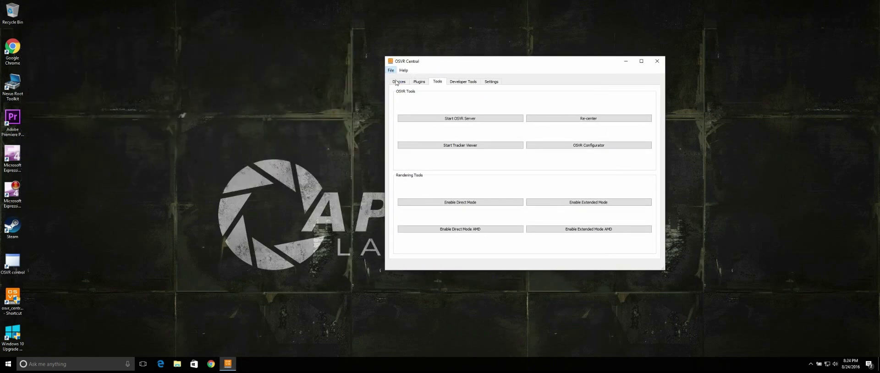
Step: Reopen OSVR Central from the desktop and start the OSVR server again
left_click(12, 297)
double_click(12, 297)
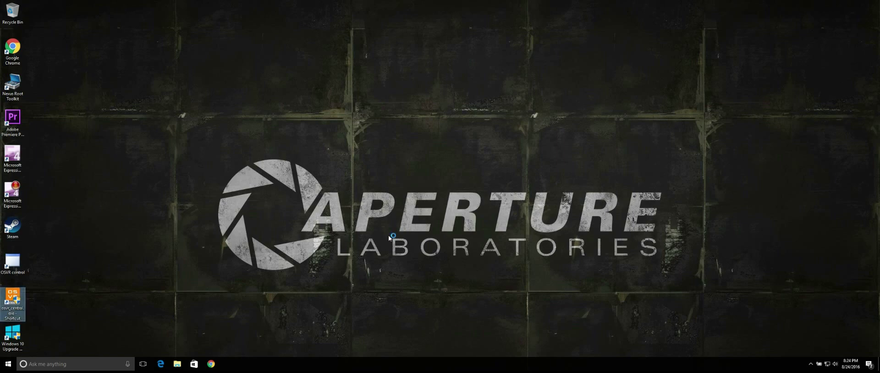
left_click(352, 92)
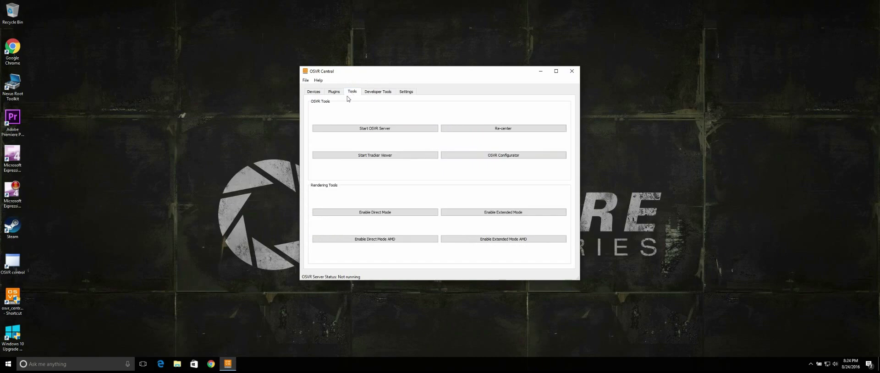
left_click(365, 130)
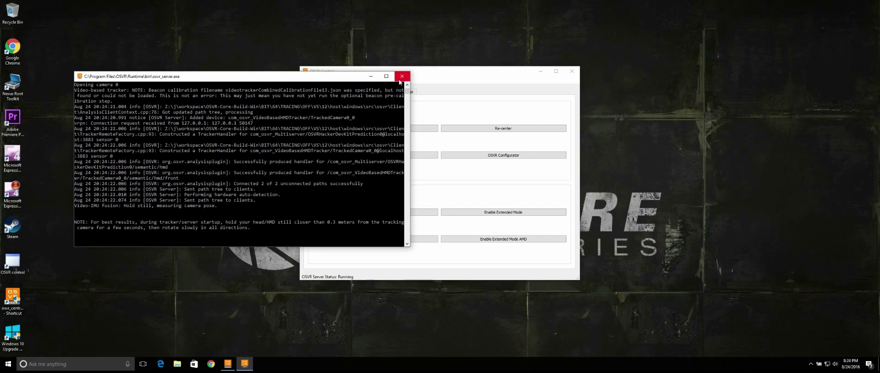
Step: Move the server console aside, run the Tracker Viewer to recheck head tracking, and close the viewer
left_click_drag(369, 76, 313, 57)
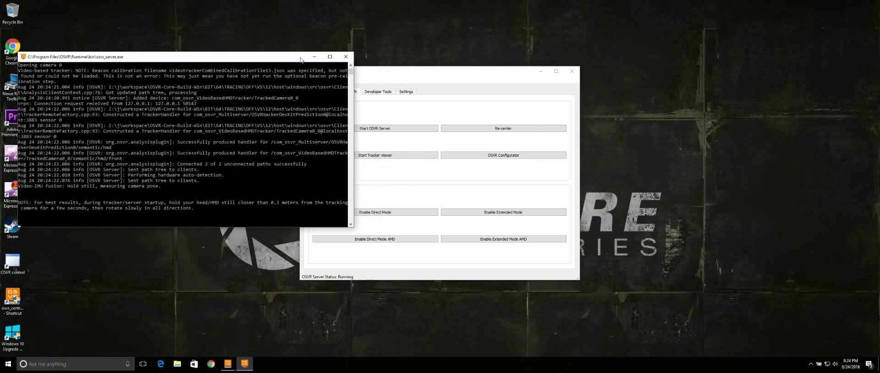
left_click(368, 155)
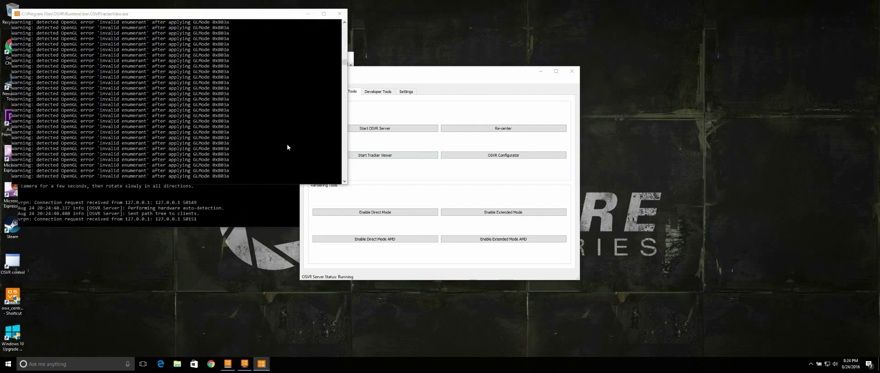
left_click(340, 14)
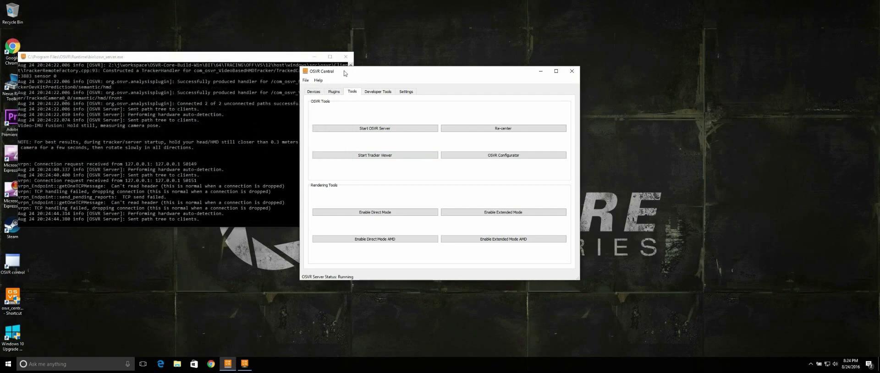
Step: Shut down the running OSVR server console and exit OSVR Central
left_click(346, 55)
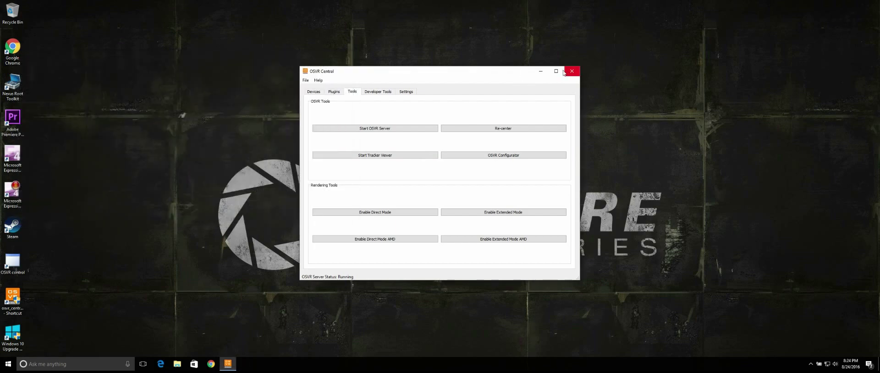
left_click(305, 80)
left_click(303, 94)
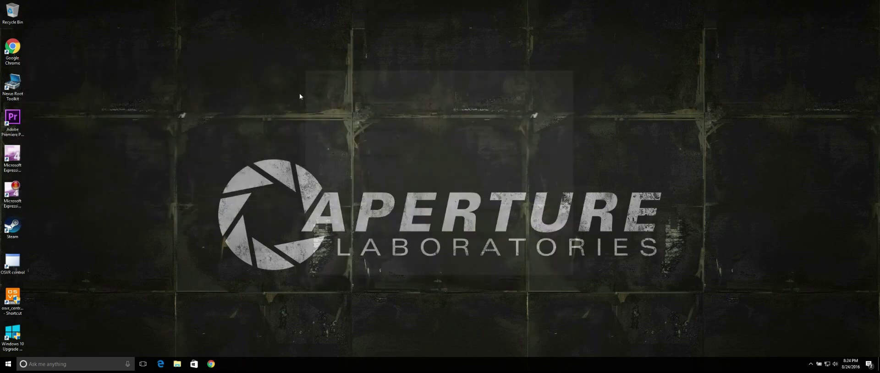
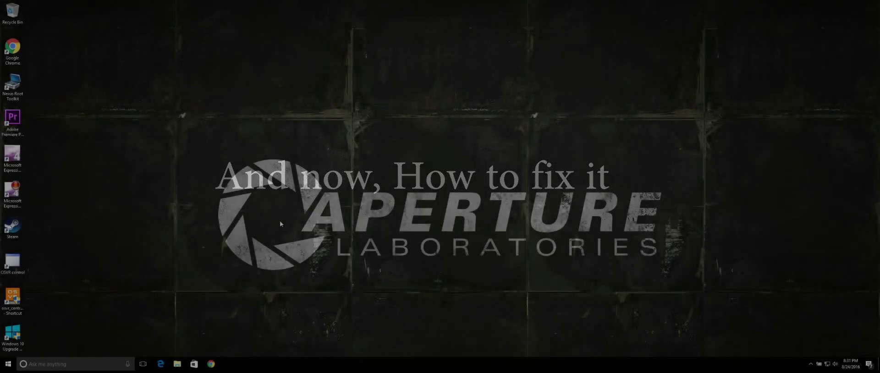
Step: Open the Registry Editor by searching for "regedit"
left_click(57, 365)
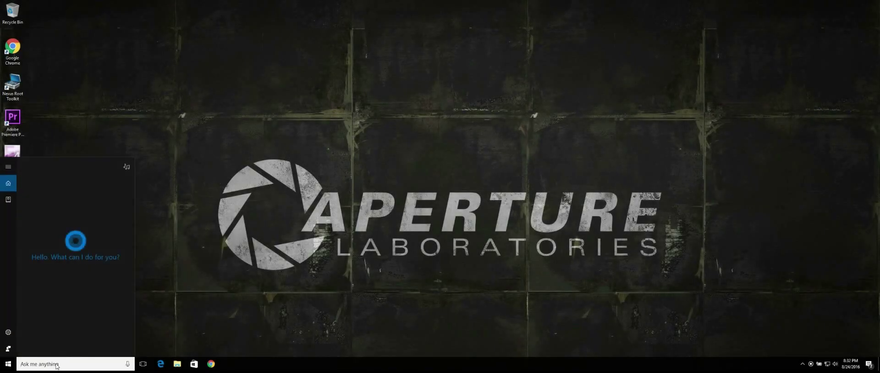
type("reg")
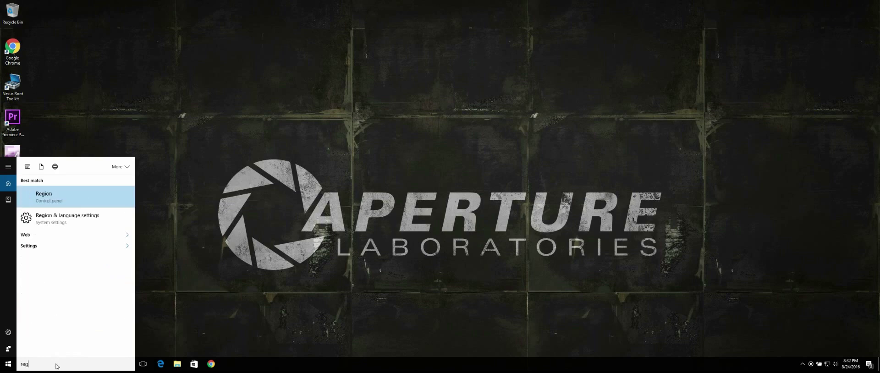
type("edit")
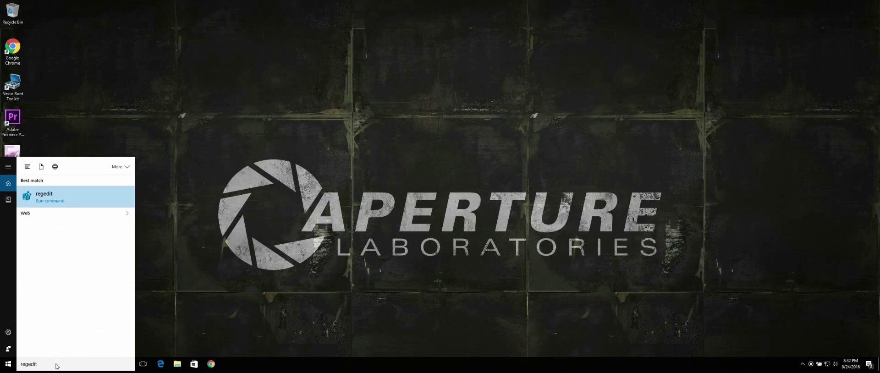
key("Return")
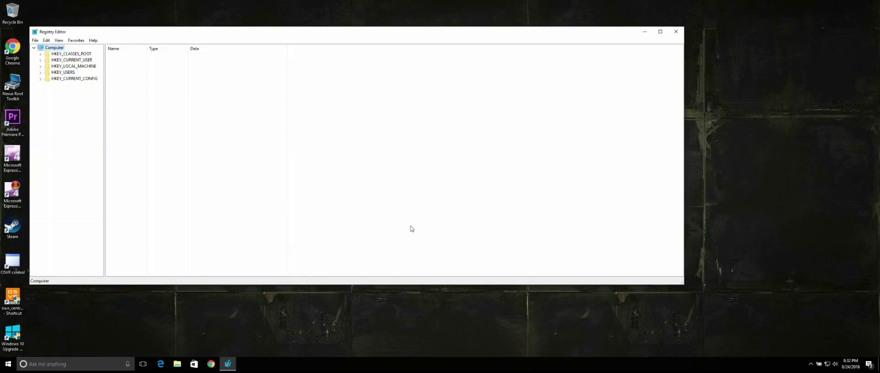
Step: Expand the registry tree and select the key HKEY_LOCAL_MACHINE\SOFTWARE\Microsoft\Windows Media Foundation\Platform
left_click(40, 66)
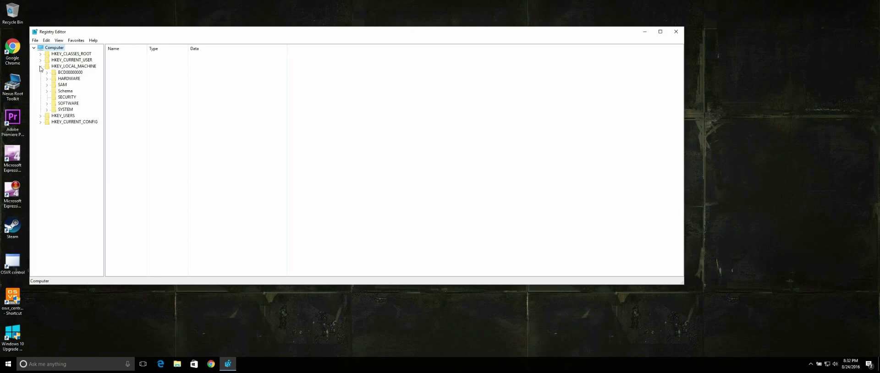
left_click(63, 104)
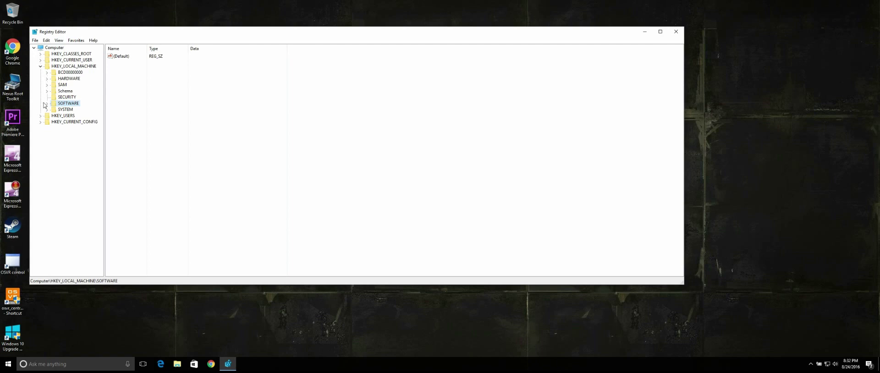
left_click(46, 103)
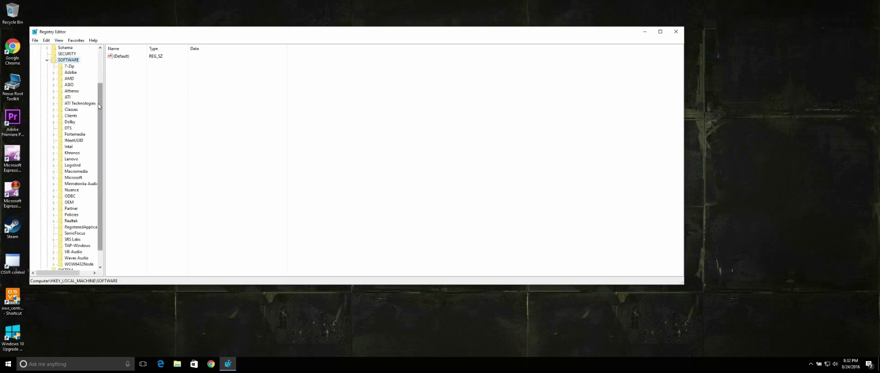
scroll(96, 119, "down", 1)
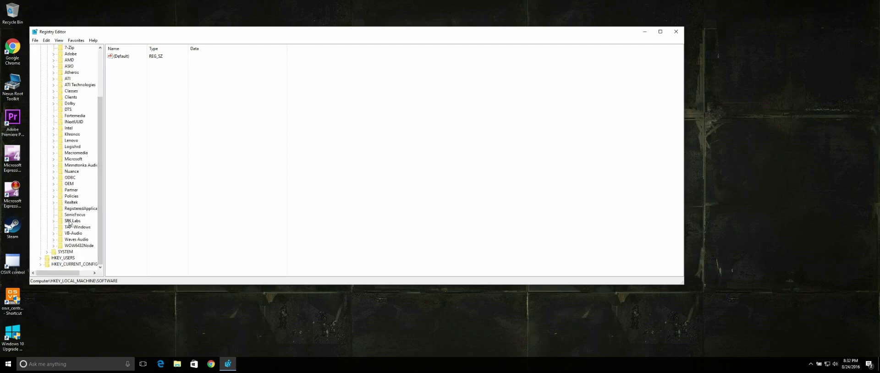
left_click(53, 159)
left_click_drag(100, 105, 84, 219)
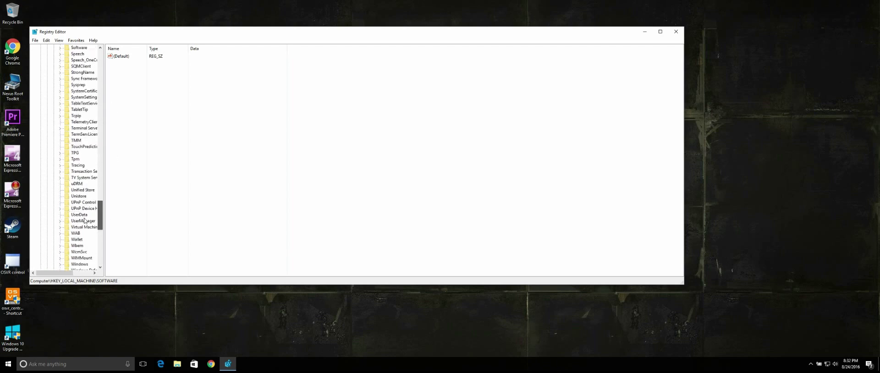
scroll(85, 220, "down", 5)
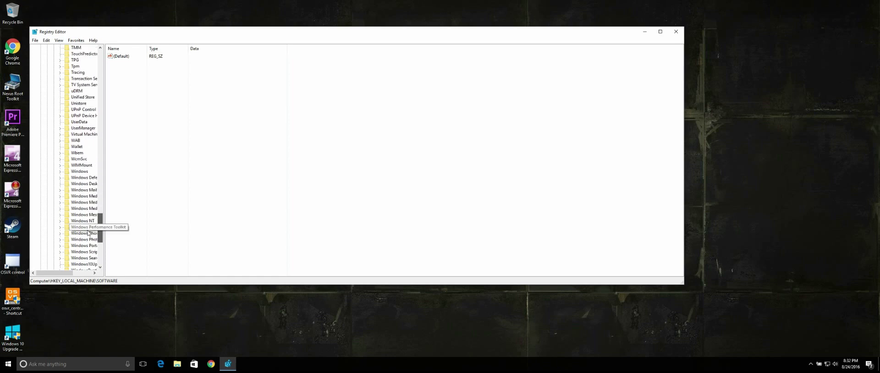
left_click(60, 202)
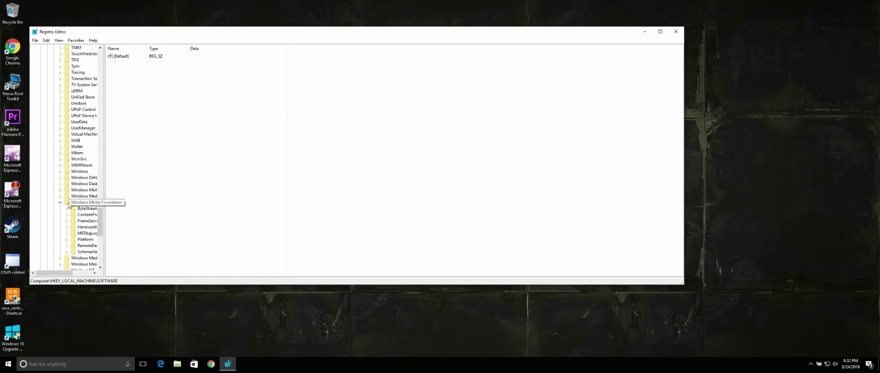
left_click(82, 241)
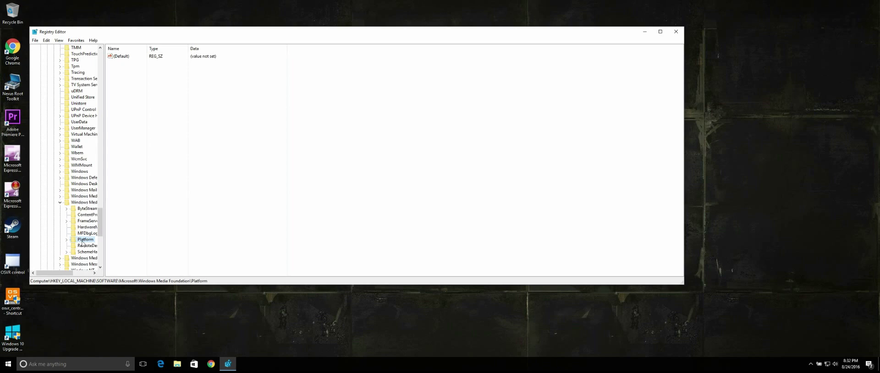
Step: Create a new DWORD (32-bit) value named "EnableFrameServerMode" in the Platform key
right_click(83, 241)
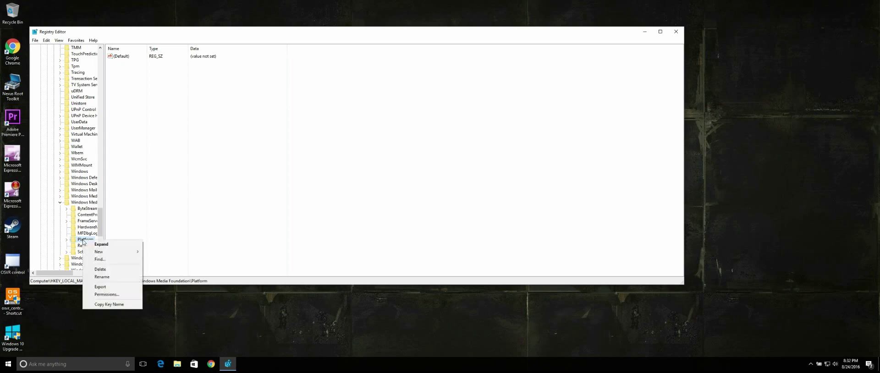
mouse_move(109, 251)
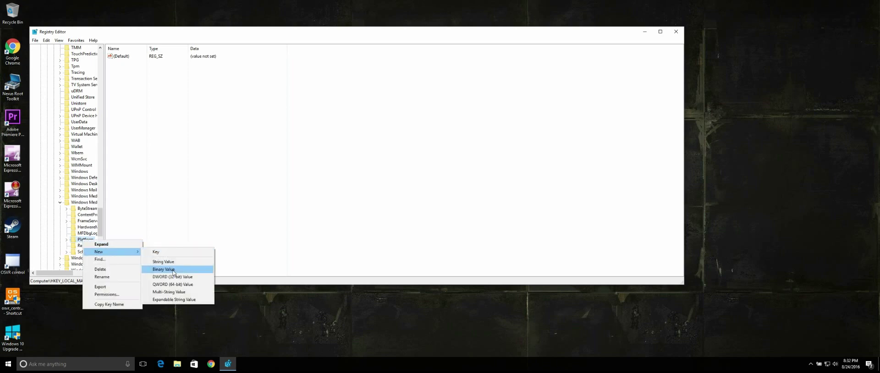
left_click(197, 277)
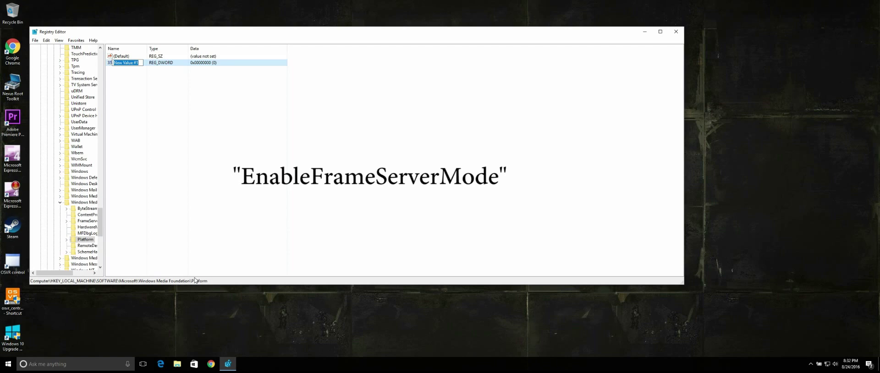
type("Enable")
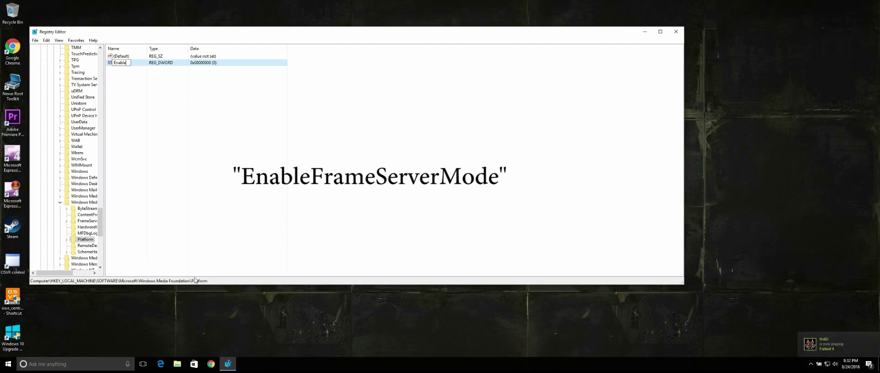
type("FrameServer")
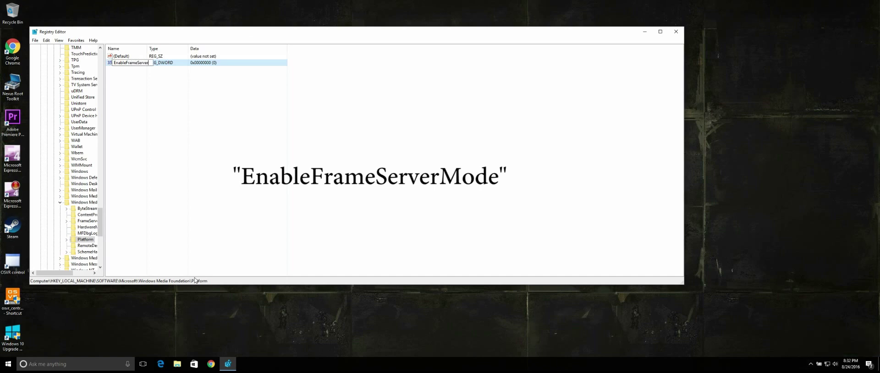
type("Mode")
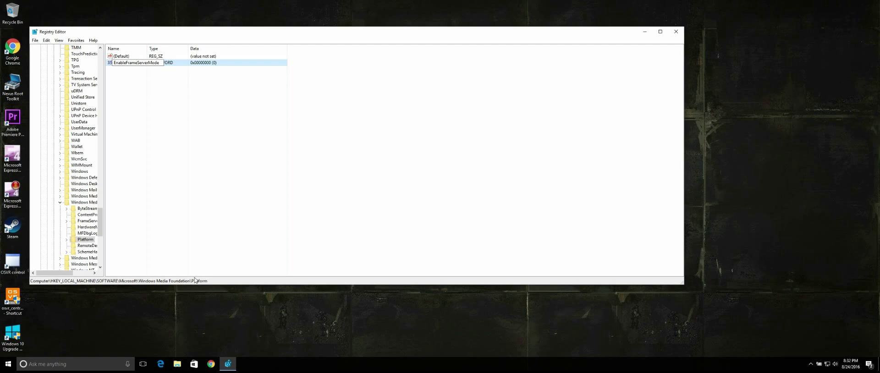
key("Return")
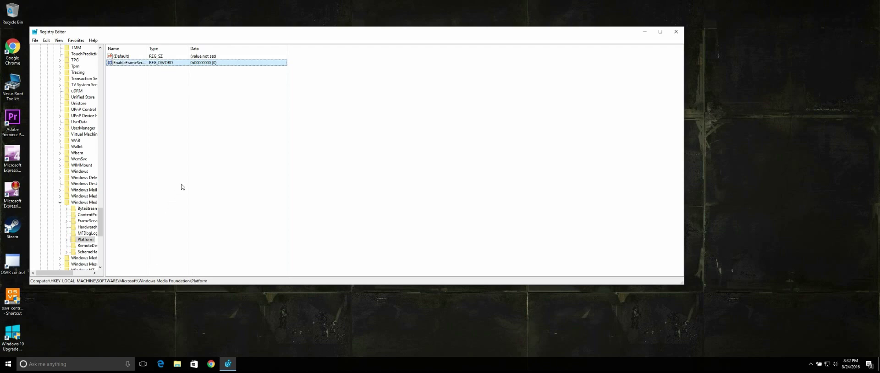
Step: Open the EnableFrameServerMode value under SOFTWARE\Microsoft for modification and accept 0 as its hexadecimal value data
right_click(128, 61)
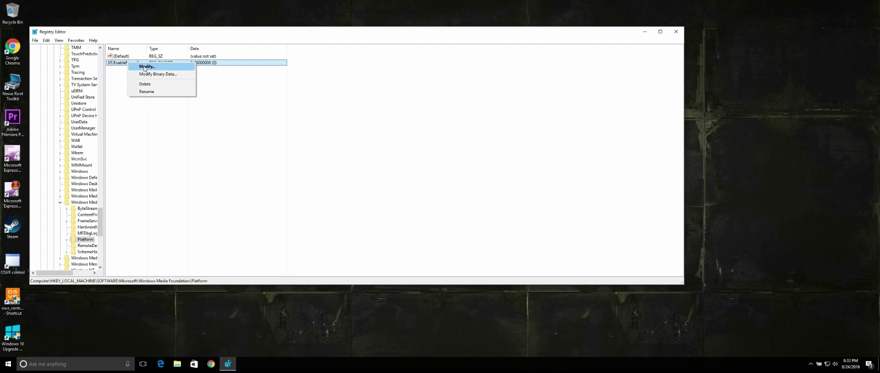
left_click(147, 66)
left_click(70, 97)
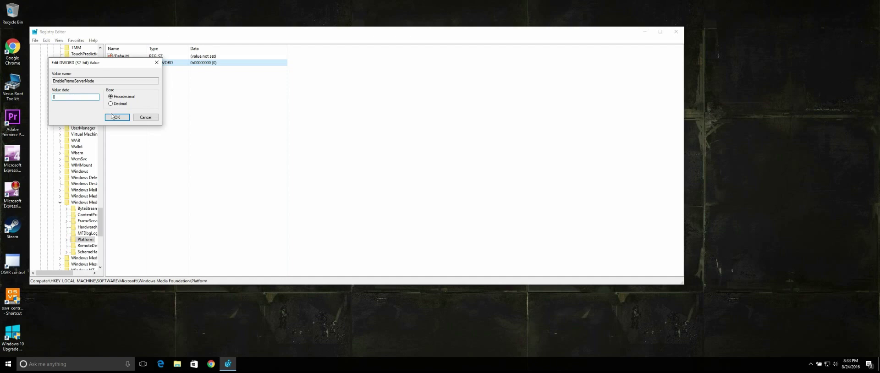
left_click(115, 118)
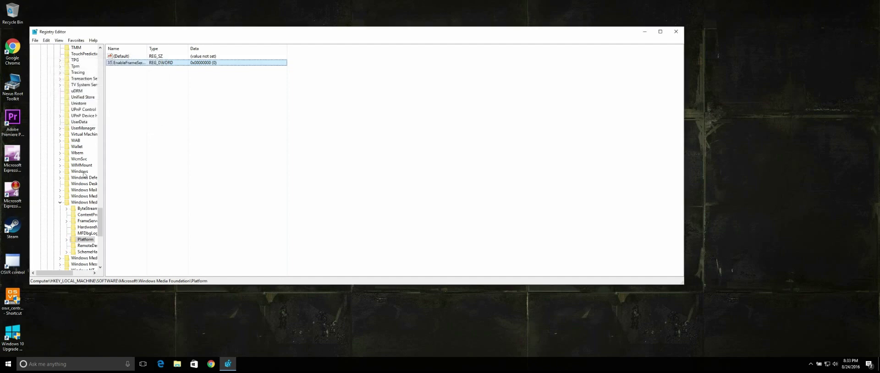
Step: Collapse the Windows Media Foundation key and its parent Microsoft key under HKEY_LOCAL_MACHINE\SOFTWARE
left_click(61, 202)
scroll(63, 205, "up", 20)
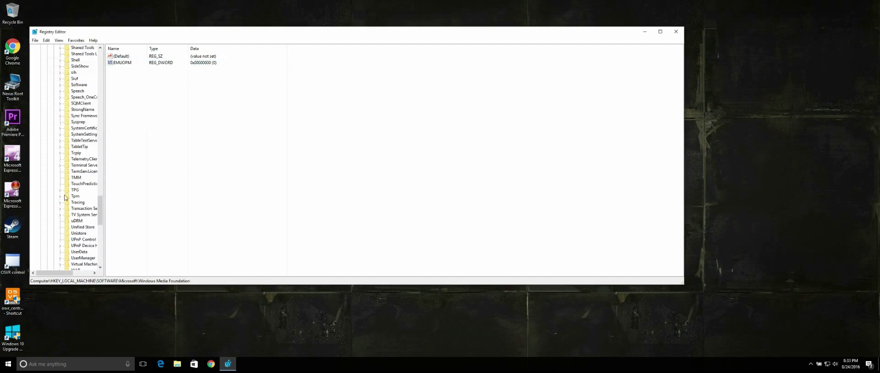
scroll(63, 205, "up", 20)
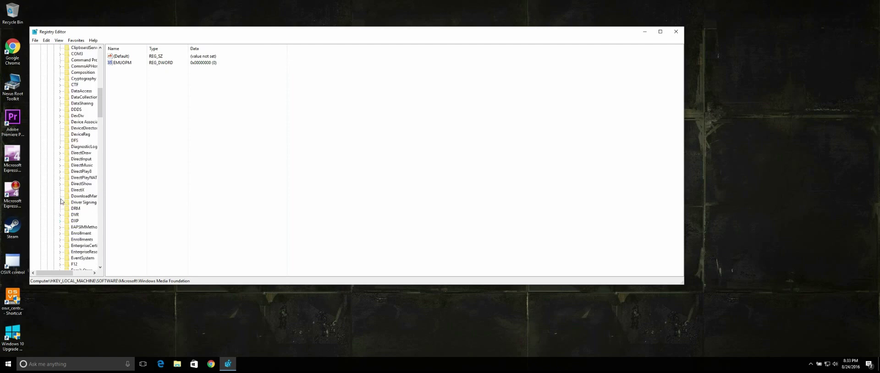
left_click(53, 141)
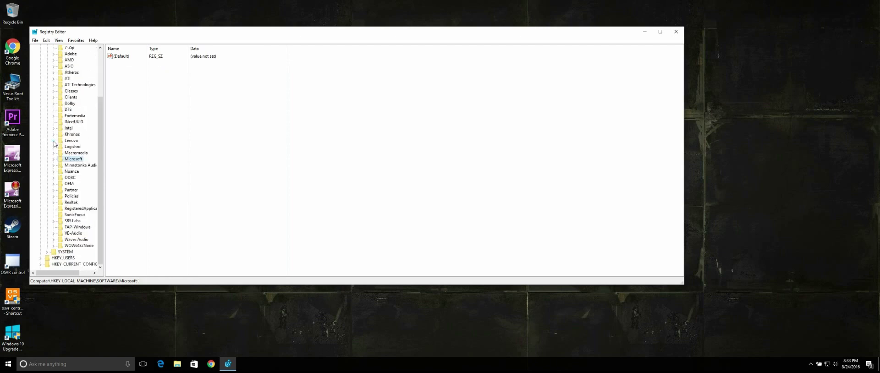
Step: Expand WOW6432Node under SOFTWARE and select its Microsoft\Windows Media Foundation\Platform key
left_click(54, 247)
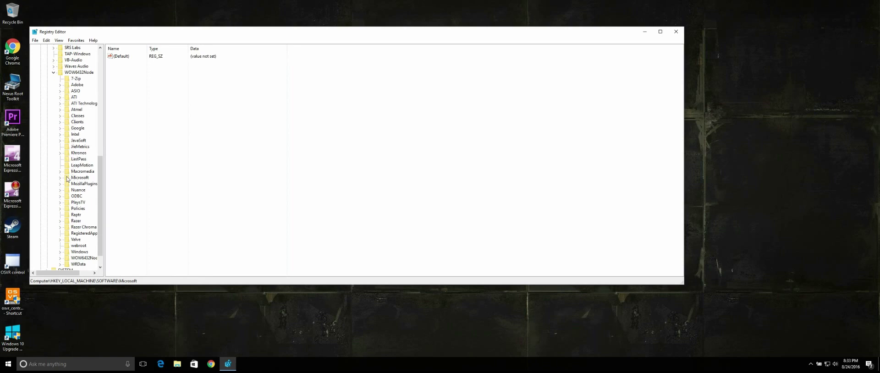
left_click(60, 177)
left_click_drag(101, 131, 99, 260)
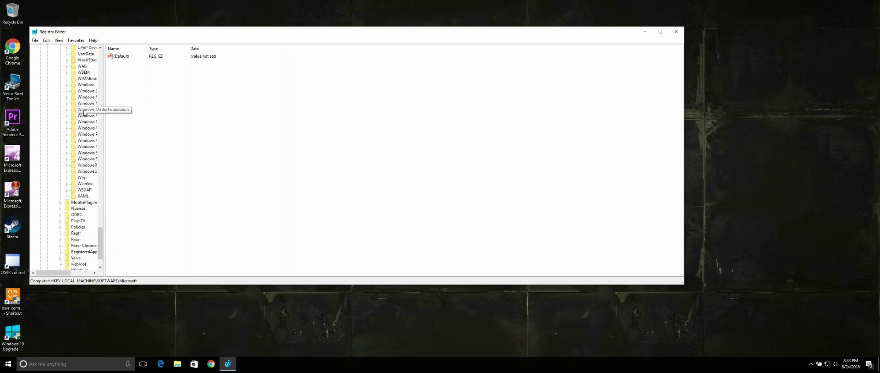
left_click(67, 110)
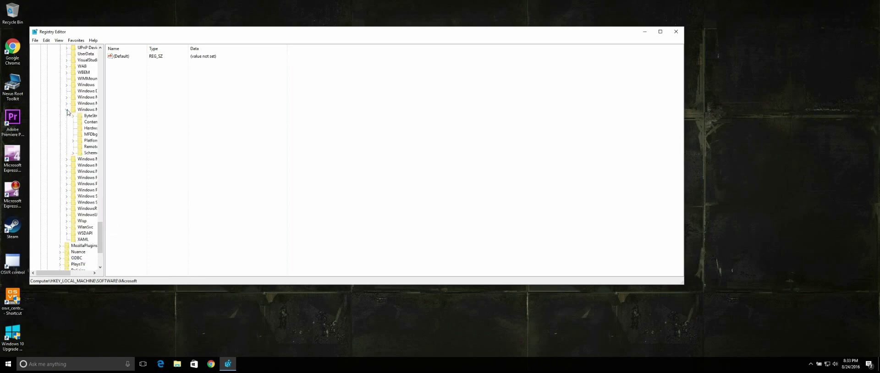
left_click(86, 142)
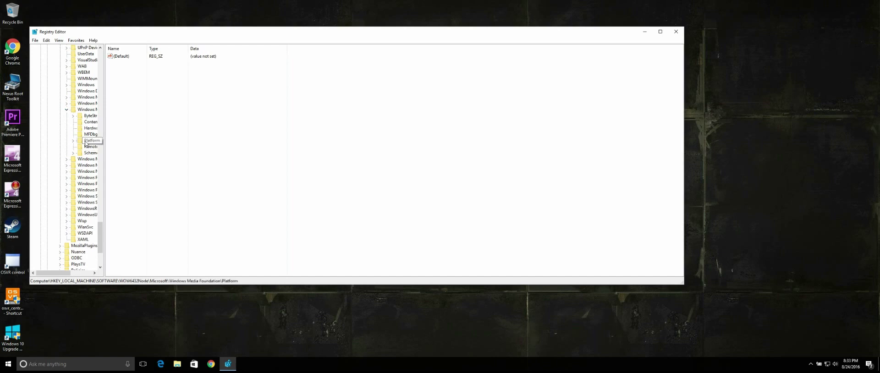
Step: Add a DWORD (32-bit) value named "EnableFrameServerMode" to the Platform key under WOW6432Node
right_click(86, 142)
mouse_move(102, 155)
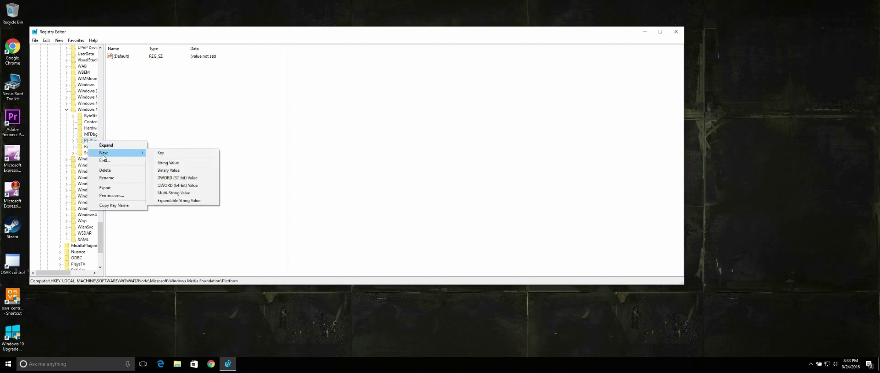
left_click(170, 178)
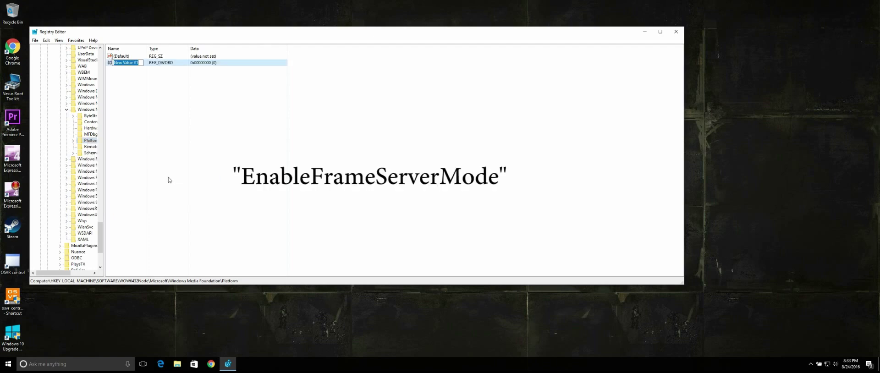
type("EnableFrameServerMode")
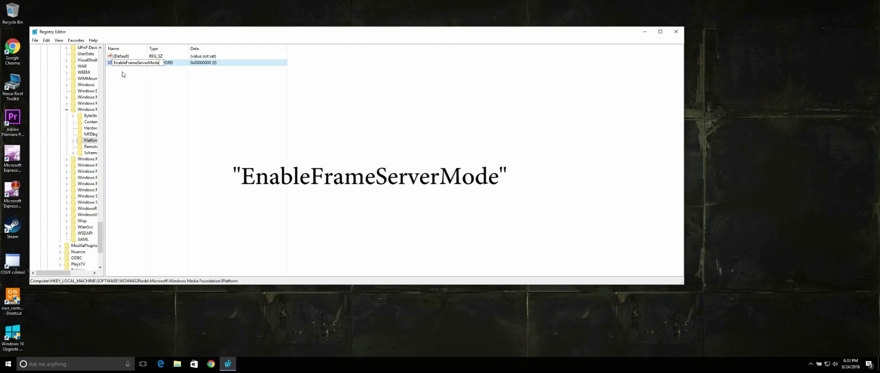
key("Return")
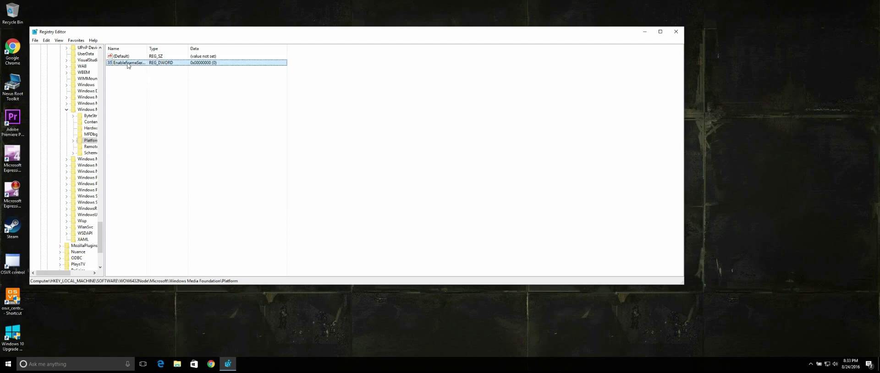
Step: Open the WOW6432Node EnableFrameServerMode value for modification and accept 0 as its hexadecimal value data
right_click(128, 63)
left_click(146, 68)
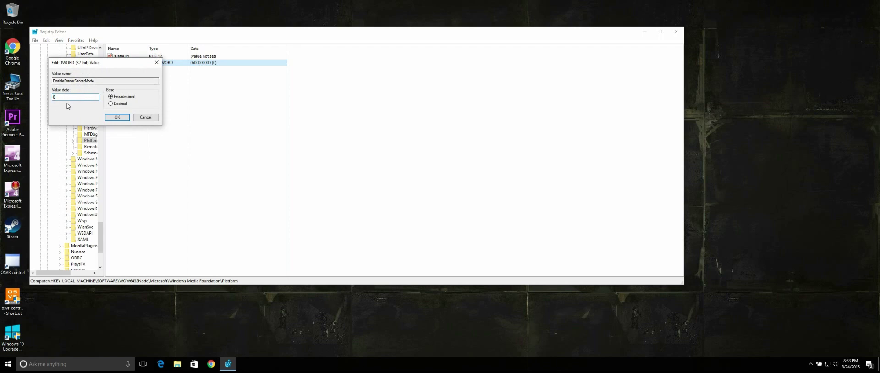
left_click(117, 117)
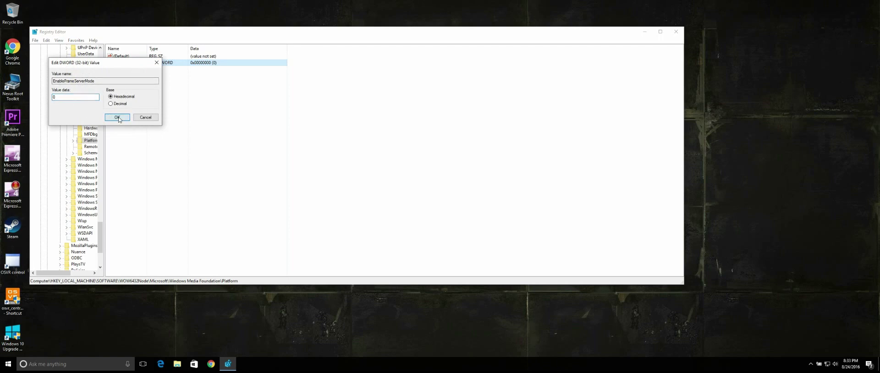
Step: Exit the Registry Editor and restart the computer
left_click(35, 40)
left_click(41, 110)
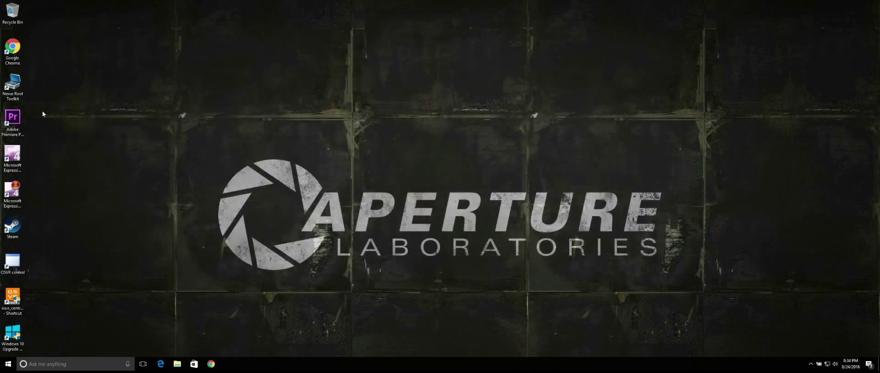
left_click(7, 364)
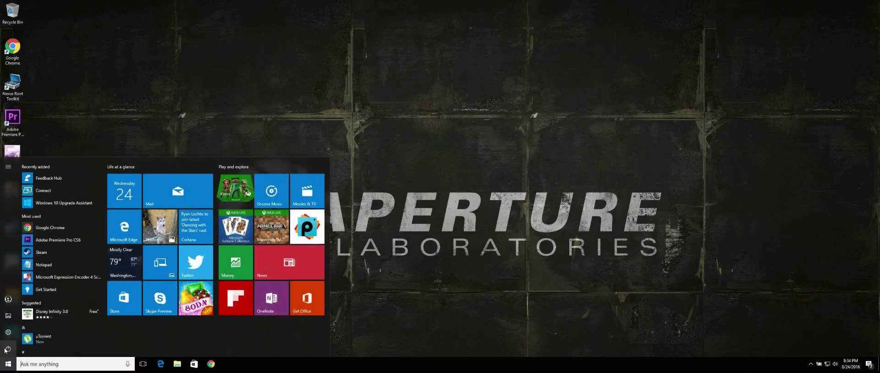
left_click(8, 349)
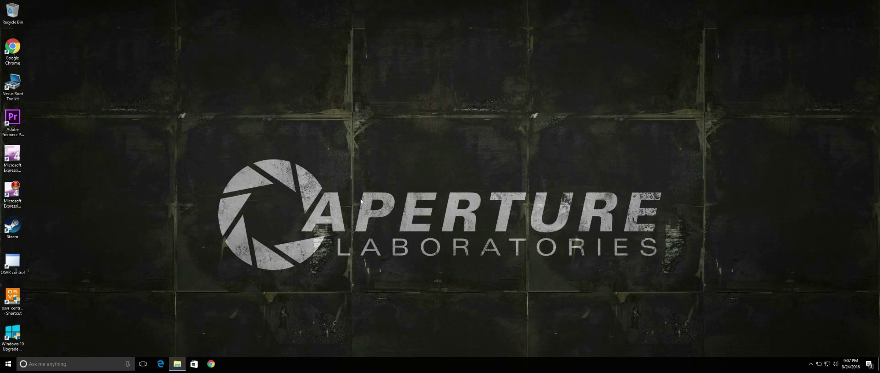
Step: Launch OSVR Central and start the OSVR server, keeping it running with the server console and OSVR Central minimized
left_click(12, 297)
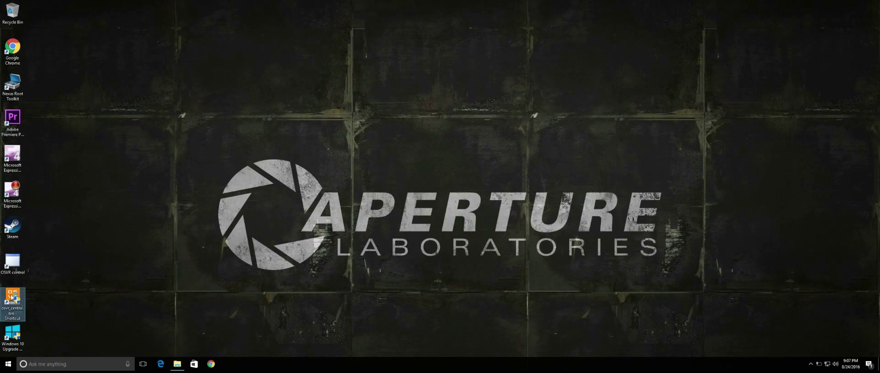
left_click(405, 229)
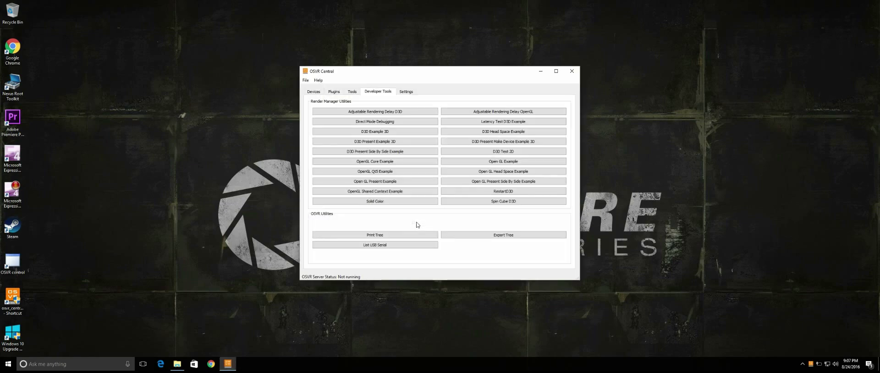
left_click(352, 93)
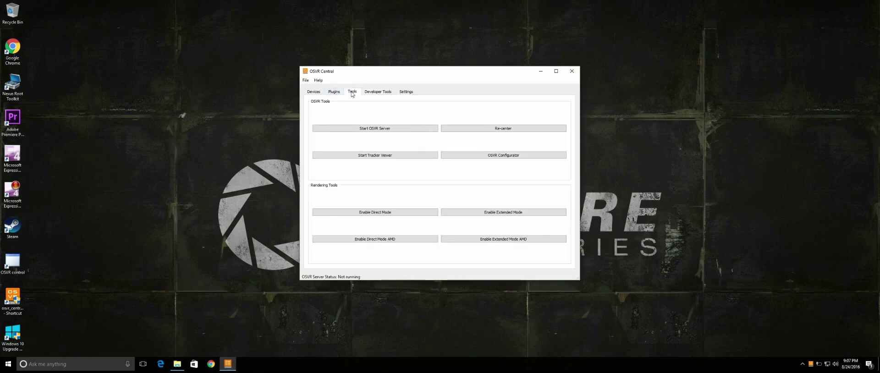
left_click(356, 129)
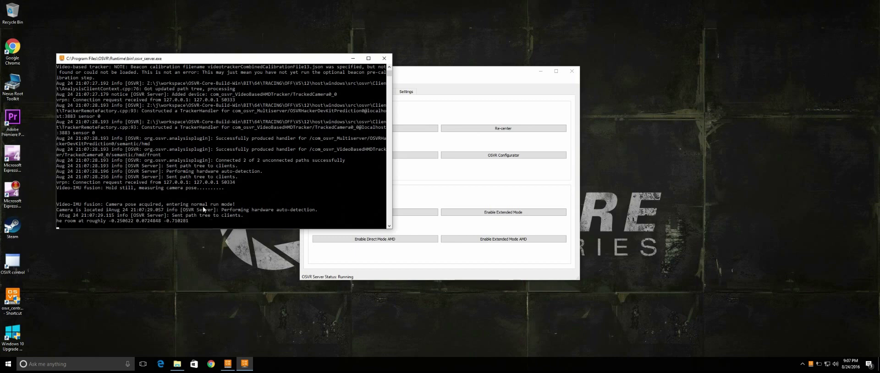
left_click(384, 58)
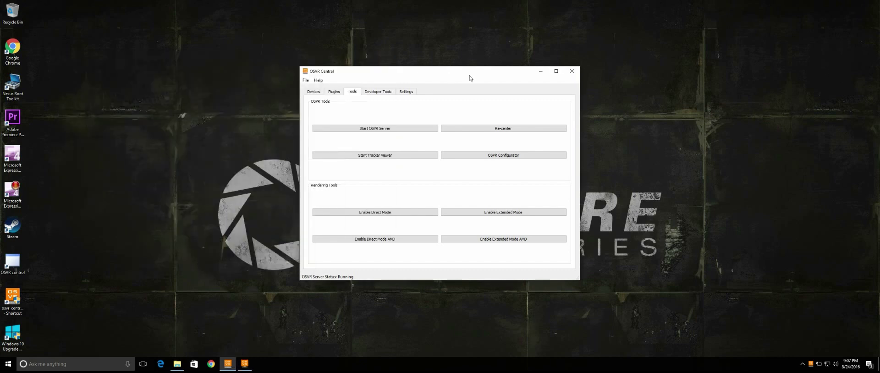
left_click(541, 71)
Step: Switch to Steam, place the SteamVR status window beside it, and select Elite Dangerous in the game library
double_click(14, 225)
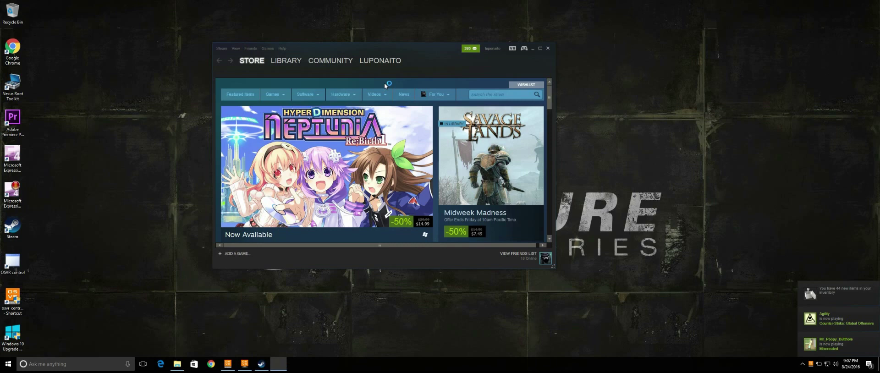
left_click_drag(655, 95, 609, 52)
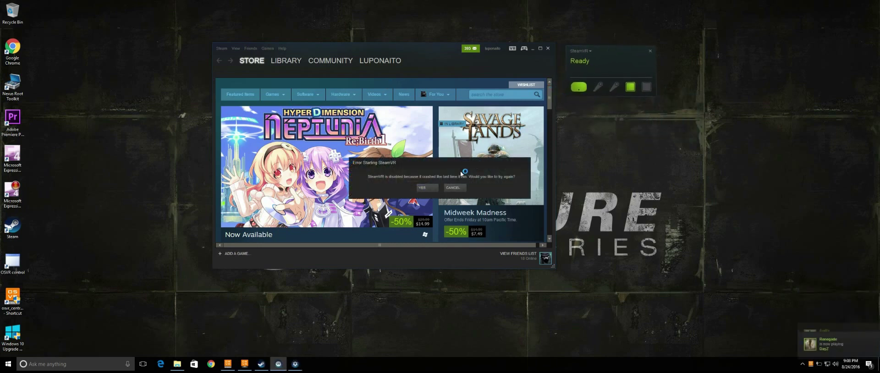
left_click(280, 61)
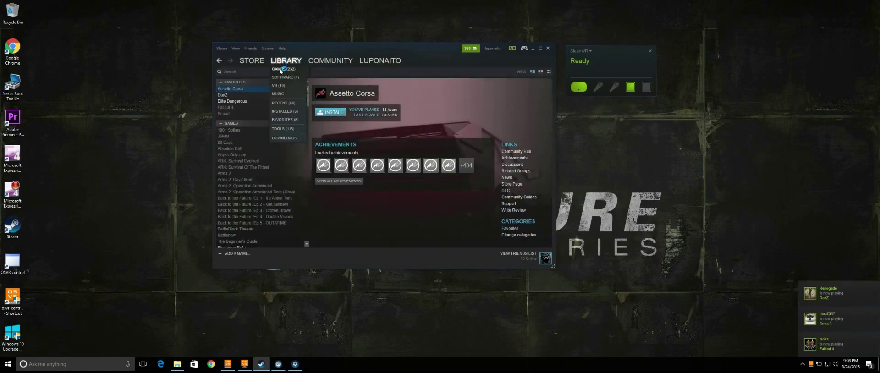
left_click(230, 101)
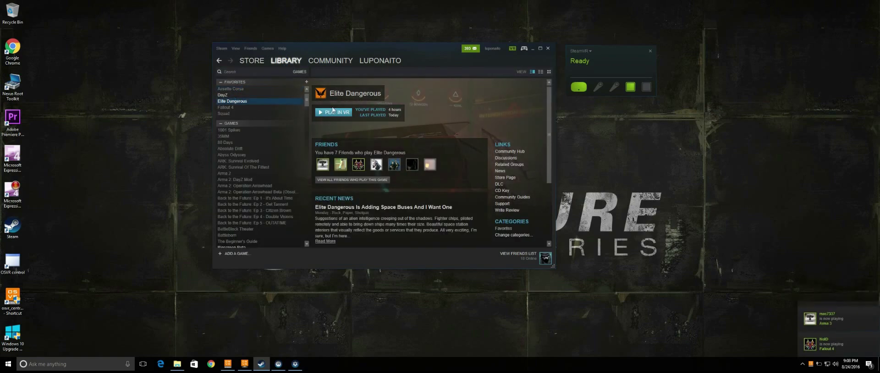